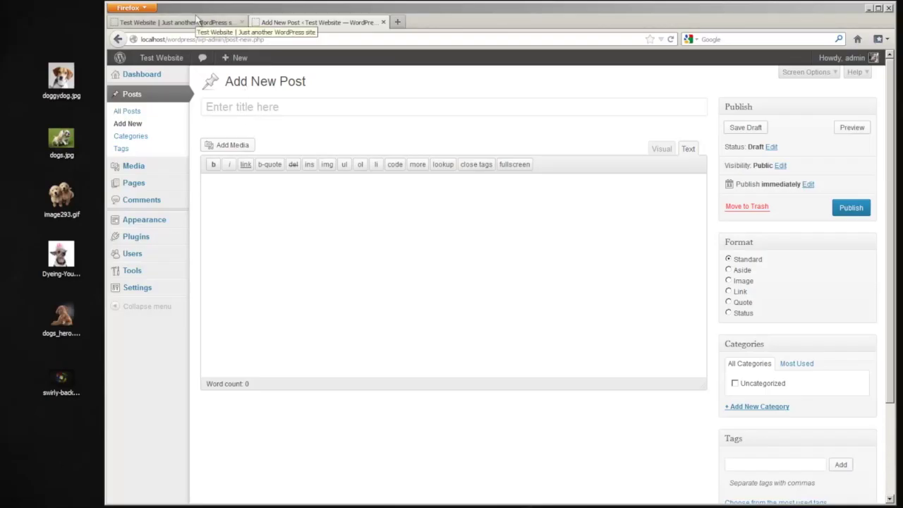
# Look over the existing dog gallery on the live site's front page
pyautogui.click(197, 21)
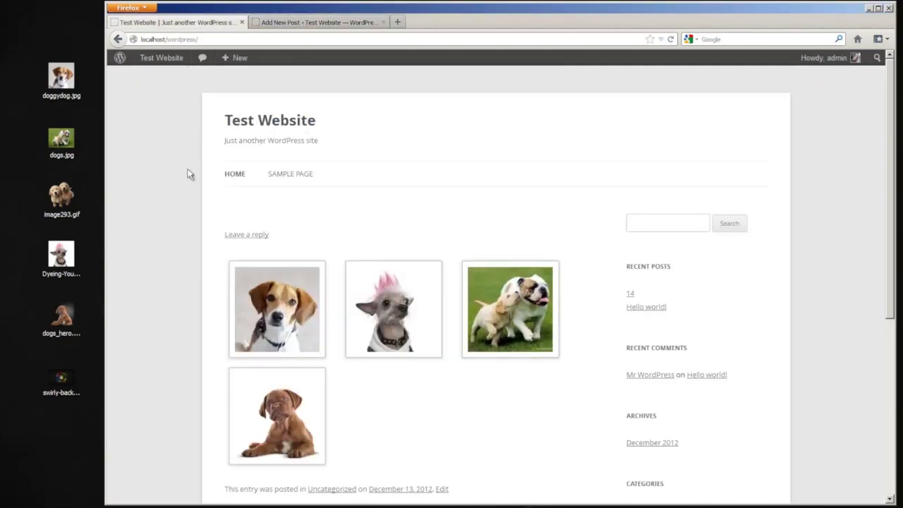
pyautogui.scroll(-4, 849, 255)
pyautogui.scroll(4, 801, 367)
pyautogui.scroll(-2, 282, 225)
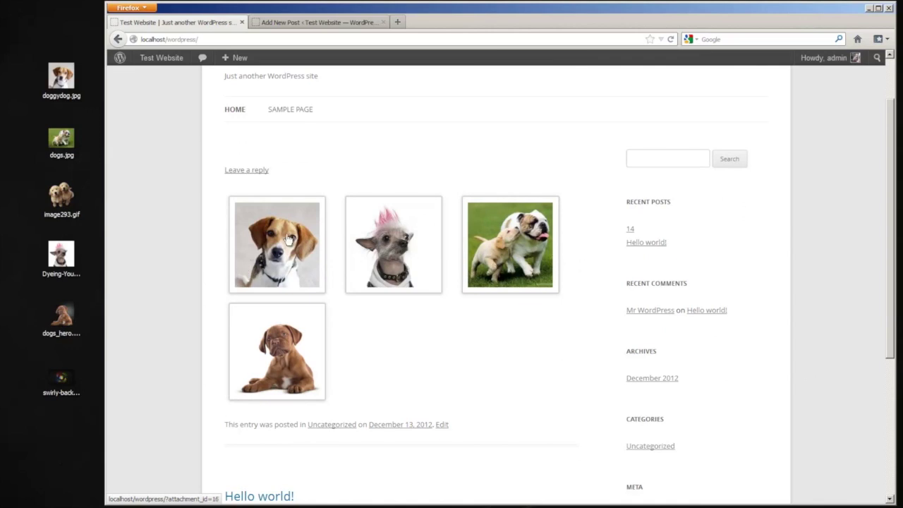
# Page forward and back through the dog image attachment pages from the beagle, then return to the editor
pyautogui.click(257, 245)
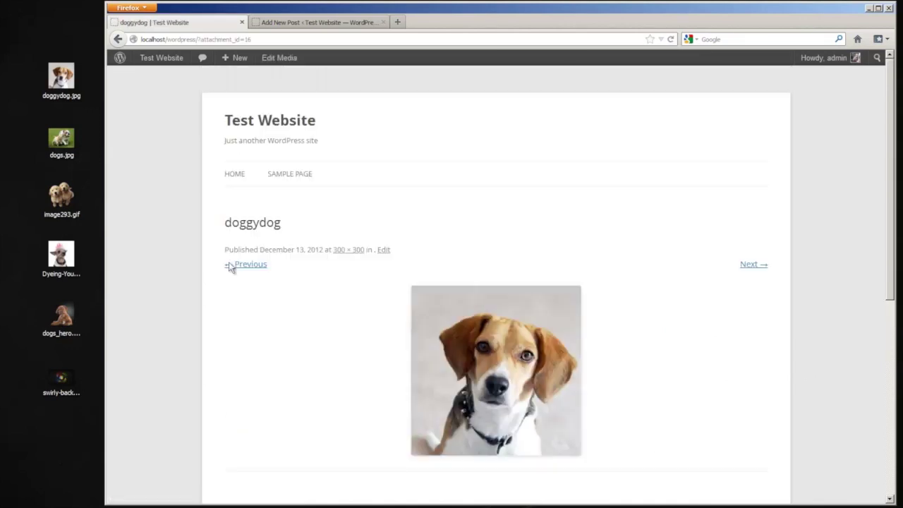
pyautogui.click(756, 267)
pyautogui.scroll(-2, 757, 258)
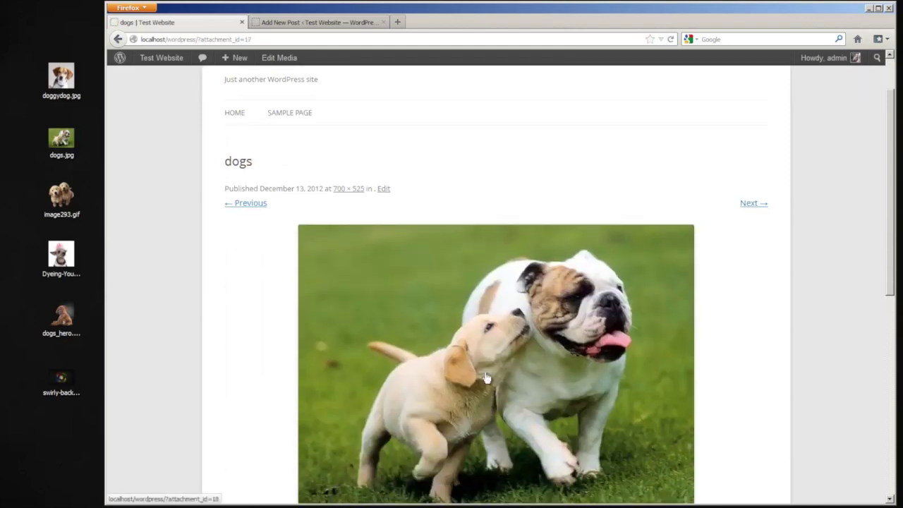
pyautogui.click(757, 204)
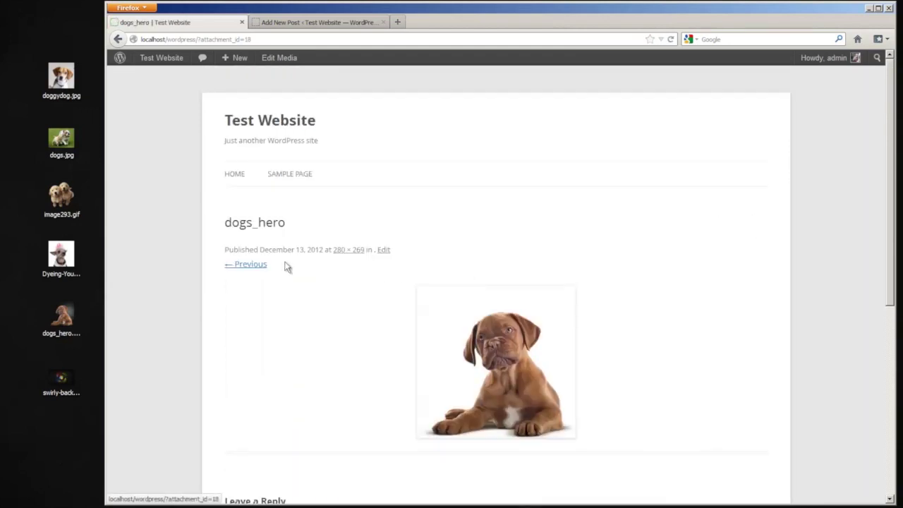
pyautogui.click(259, 267)
pyautogui.click(243, 269)
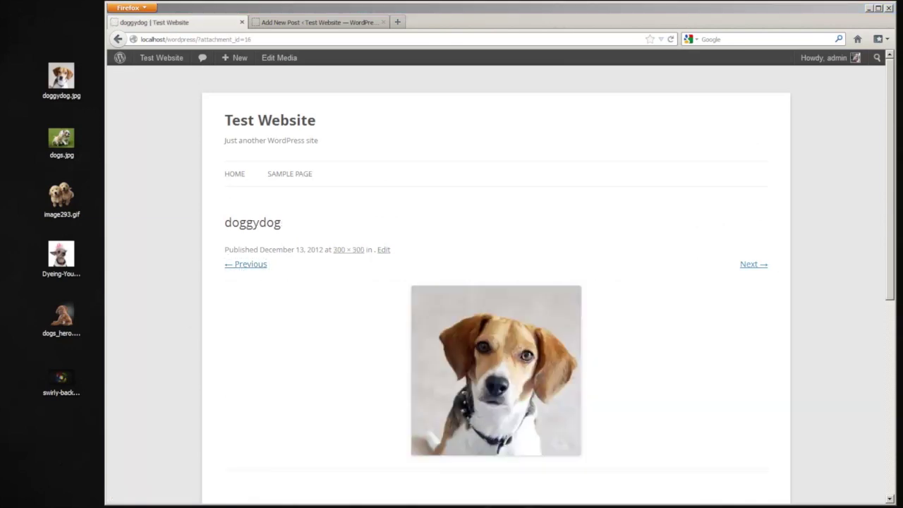
pyautogui.click(303, 23)
# Close the site tab and title the new post 'Image Gallery'
pyautogui.click(242, 22)
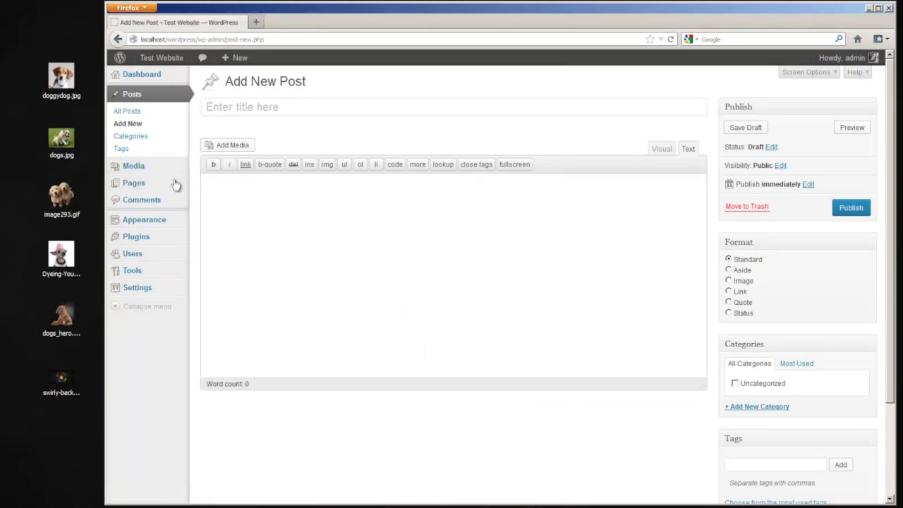
pyautogui.click(336, 103)
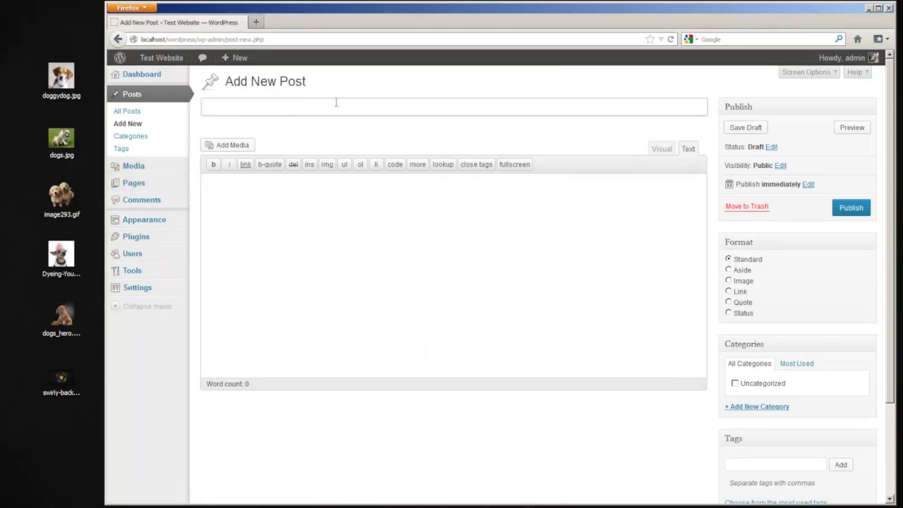
pyautogui.write('Image Gallery')
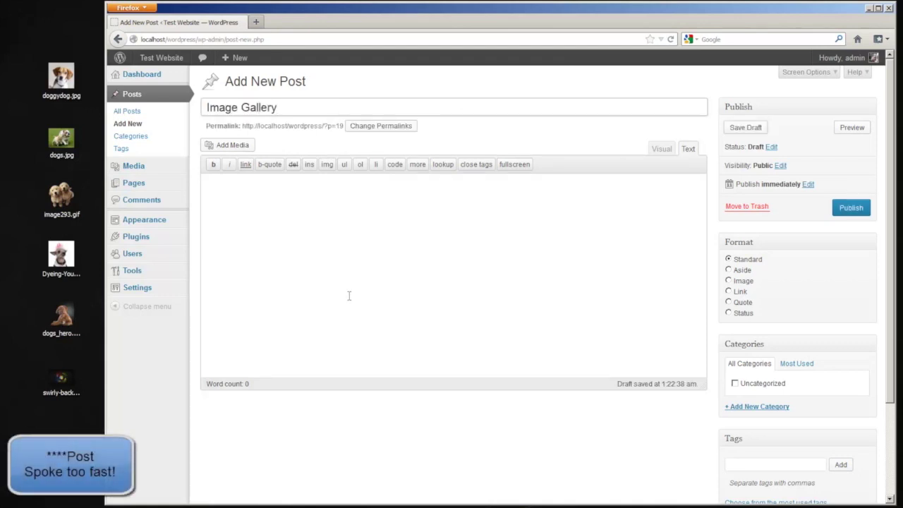
pyautogui.click(349, 296)
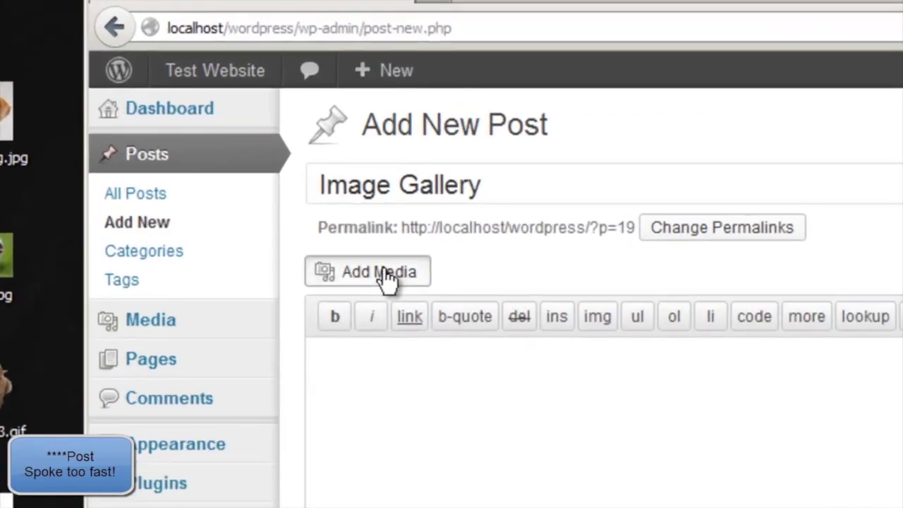
# Start a Create Gallery view filtered to images and bring up the file upload picker
pyautogui.click(387, 277)
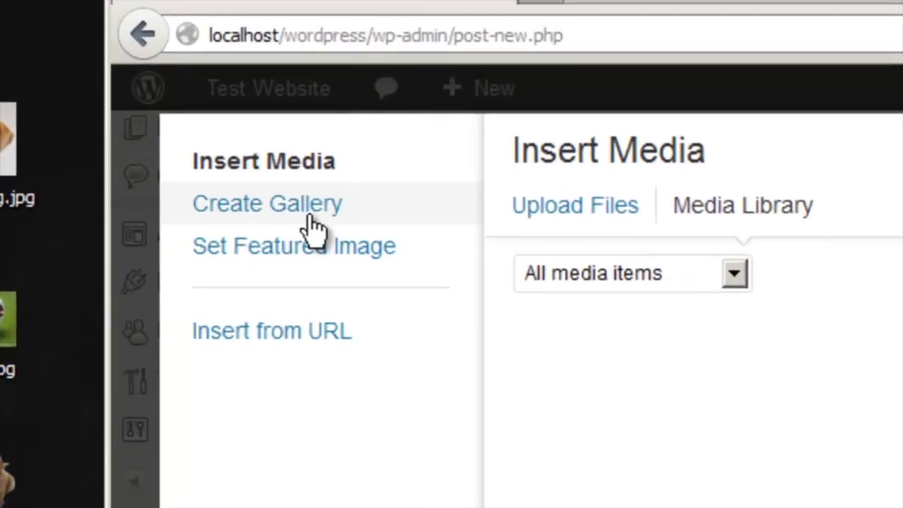
pyautogui.click(241, 169)
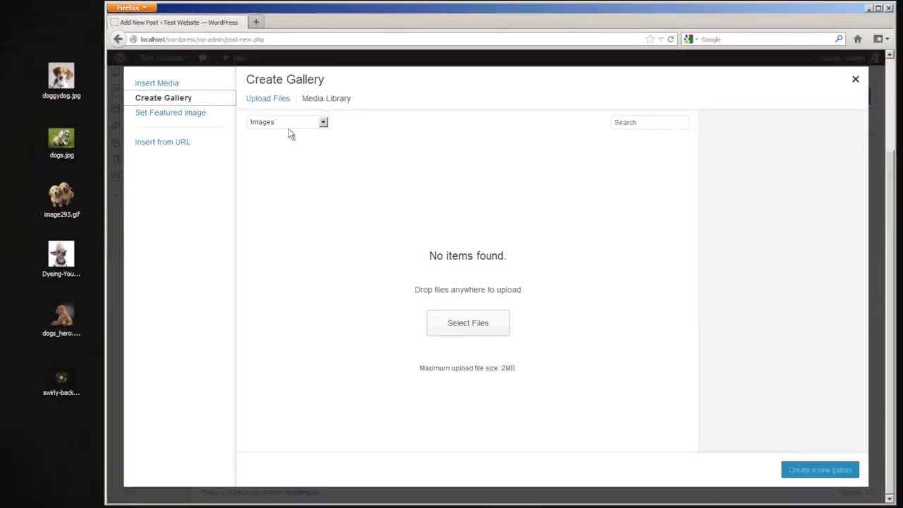
pyautogui.click(301, 126)
pyautogui.click(395, 209)
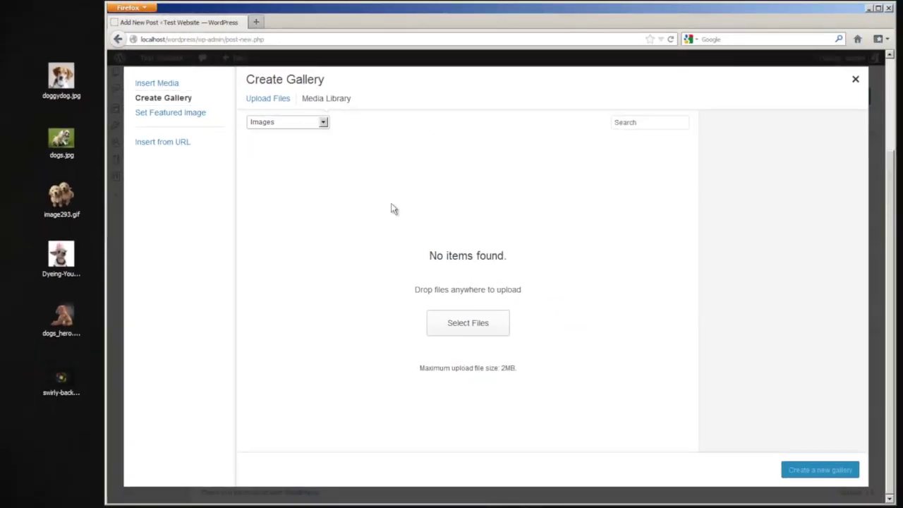
pyautogui.click(462, 323)
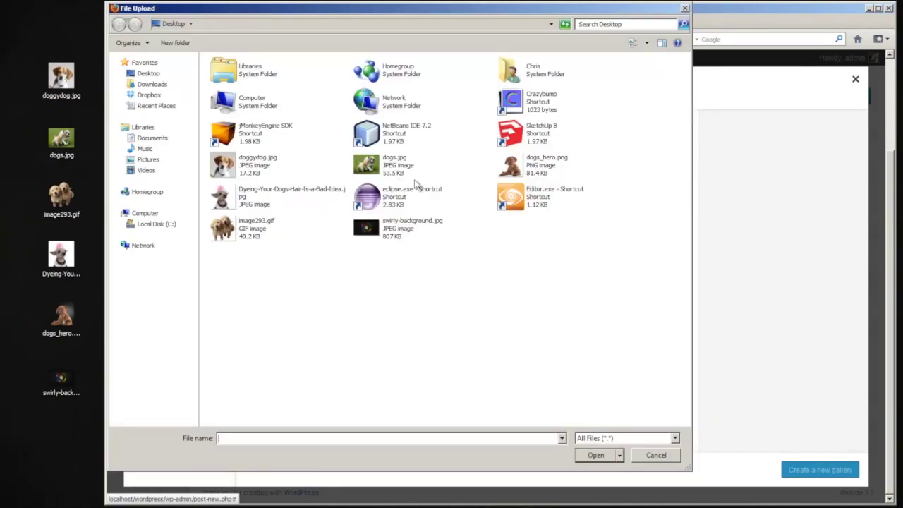
# Select doggydog.jpg, dogs.jpg, dogs_hero.png, the Dyeing image and image293.gif, then cancel the file dialog
pyautogui.click(288, 169)
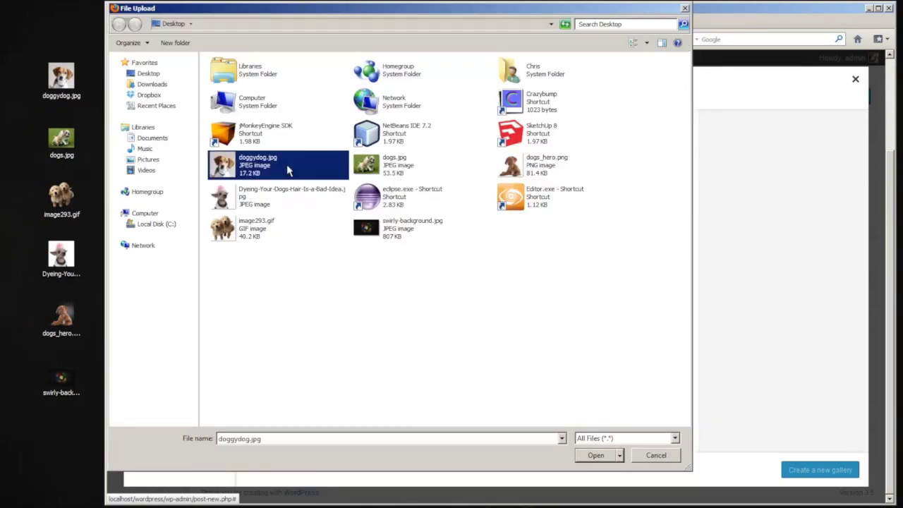
pyautogui.keyDown('shift'); pyautogui.click(257, 202); pyautogui.keyUp('shift')
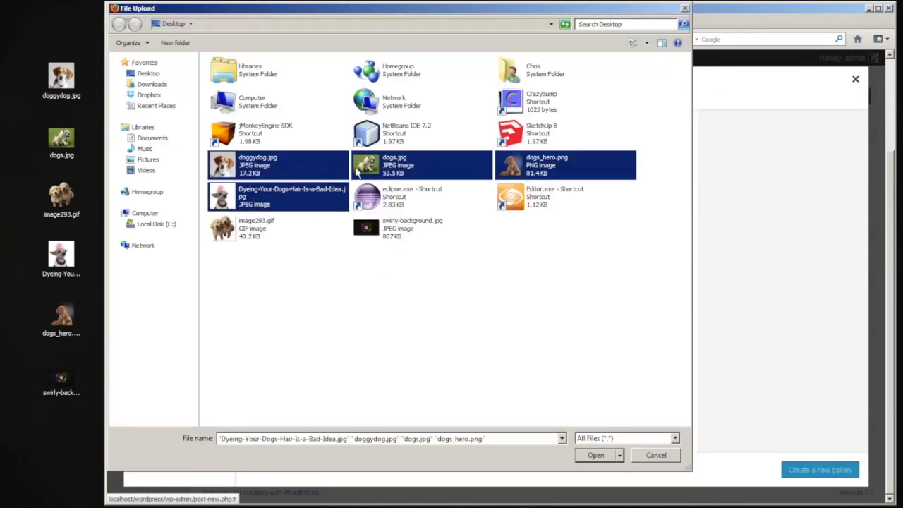
pyautogui.keyDown('ctrl'); pyautogui.click(278, 221); pyautogui.keyUp('ctrl')
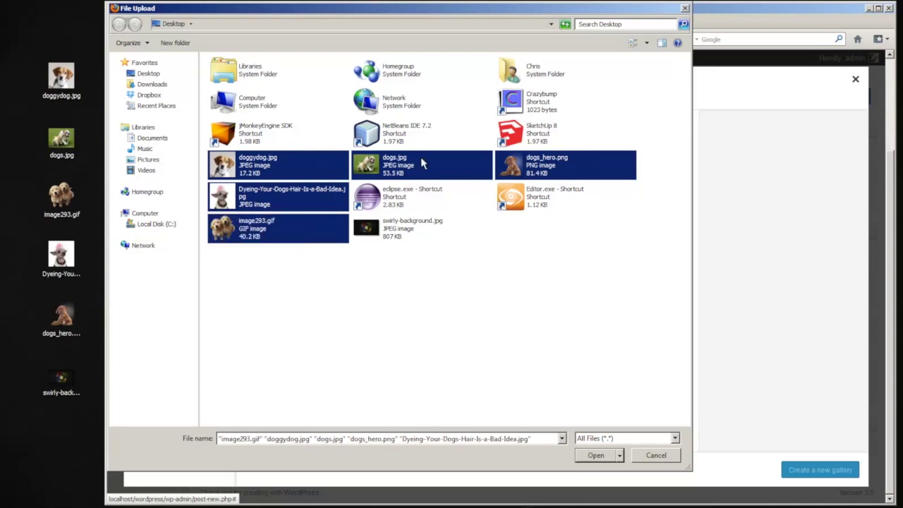
pyautogui.click(656, 456)
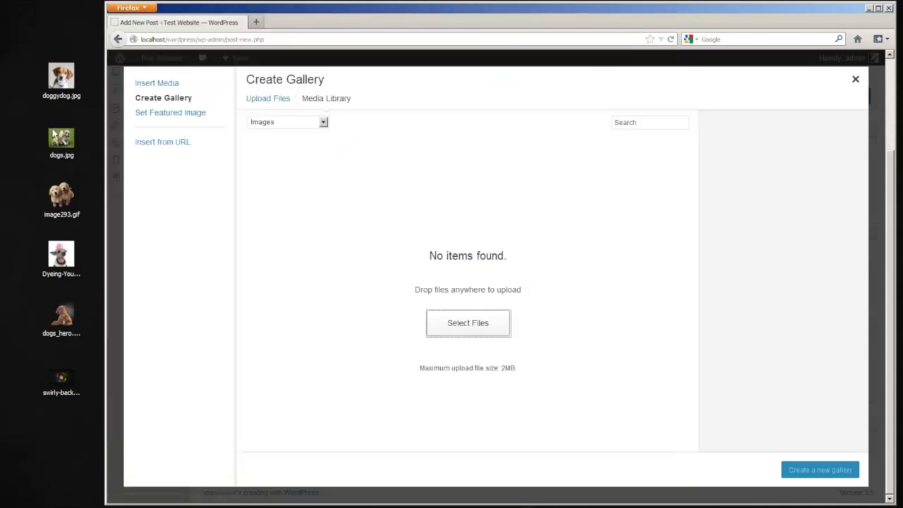
# Drag-upload the desktop images into Create Gallery and deselect the swirly background
pyautogui.moveTo(20, 69); pyautogui.dragTo(81, 409)
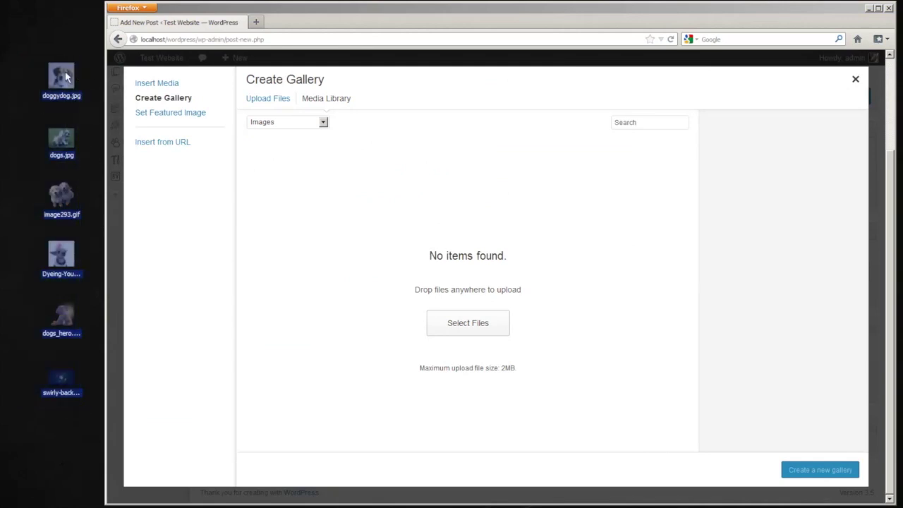
pyautogui.moveTo(65, 76); pyautogui.dragTo(432, 272)
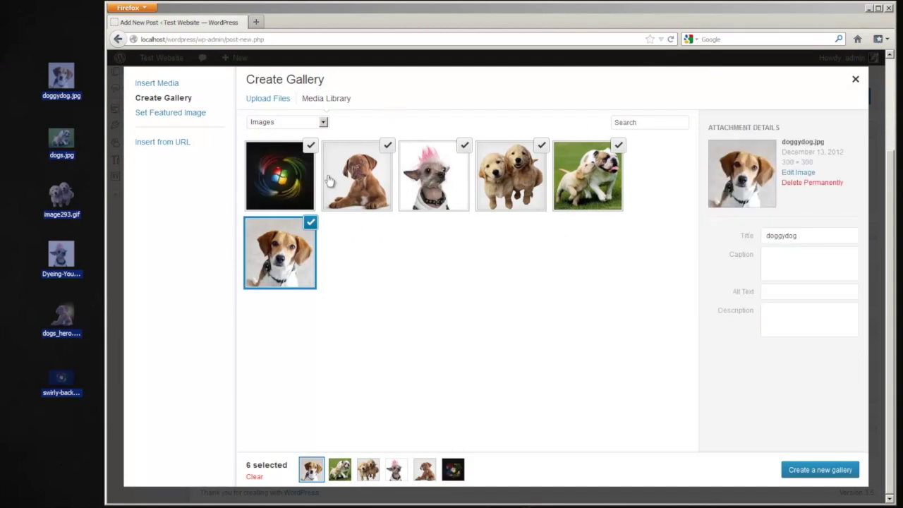
pyautogui.click(374, 188)
pyautogui.click(311, 146)
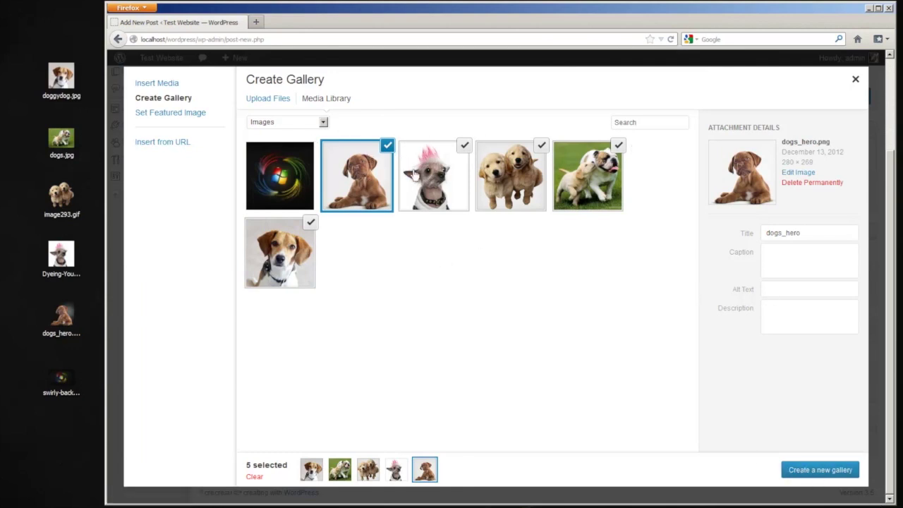
pyautogui.click(432, 185)
# Give the bulldog-and-puppy image the caption 'Two dogs playing' and alt text 'two dogs'
pyautogui.click(615, 202)
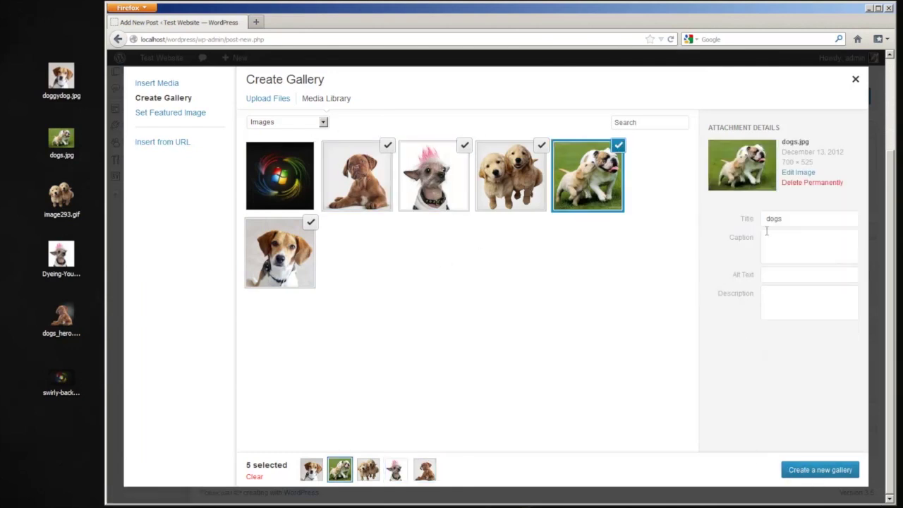
pyautogui.click(794, 219)
pyautogui.moveTo(804, 219); pyautogui.dragTo(712, 212)
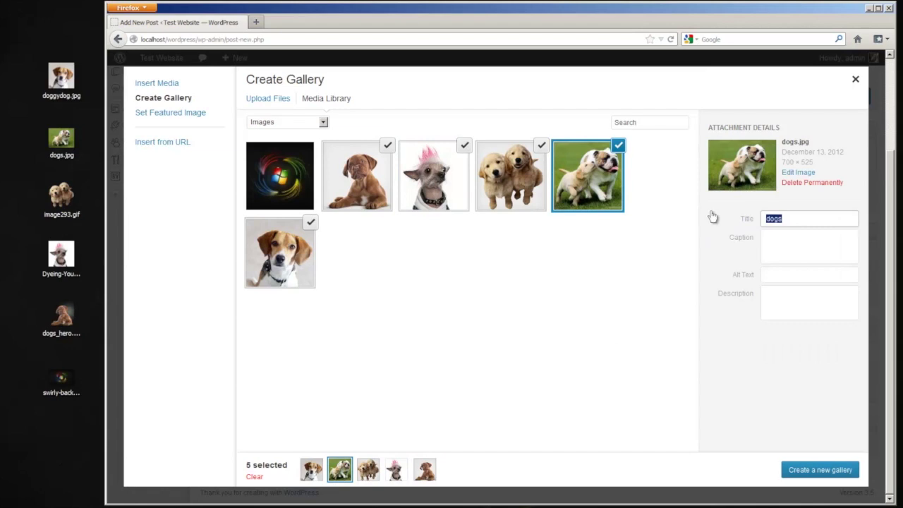
pyautogui.press('Tab')
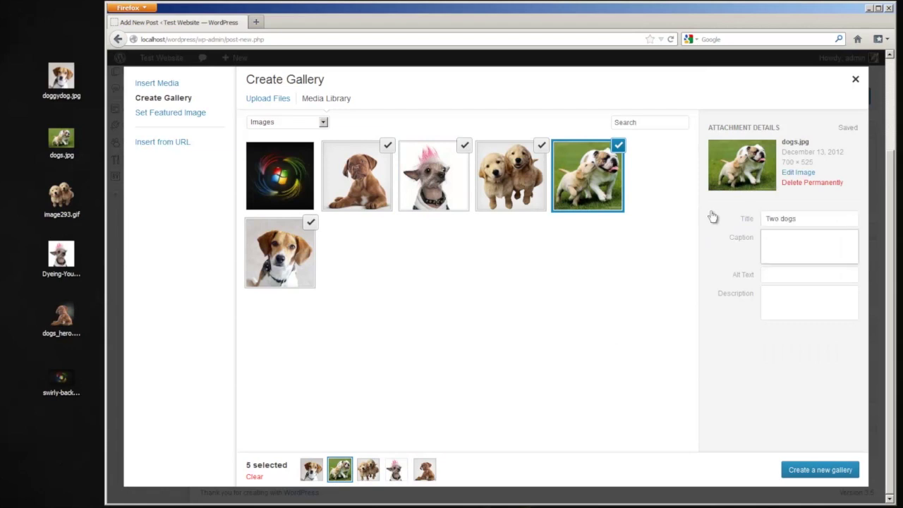
pyautogui.write('Two dogs playing')
pyautogui.press('Tab')
pyautogui.write('two do')
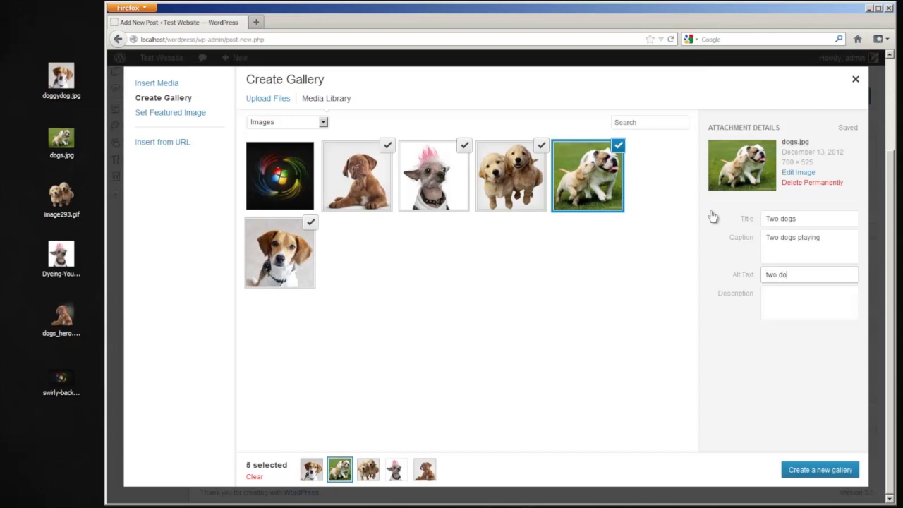
pyautogui.write('gs')
pyautogui.press('Tab')
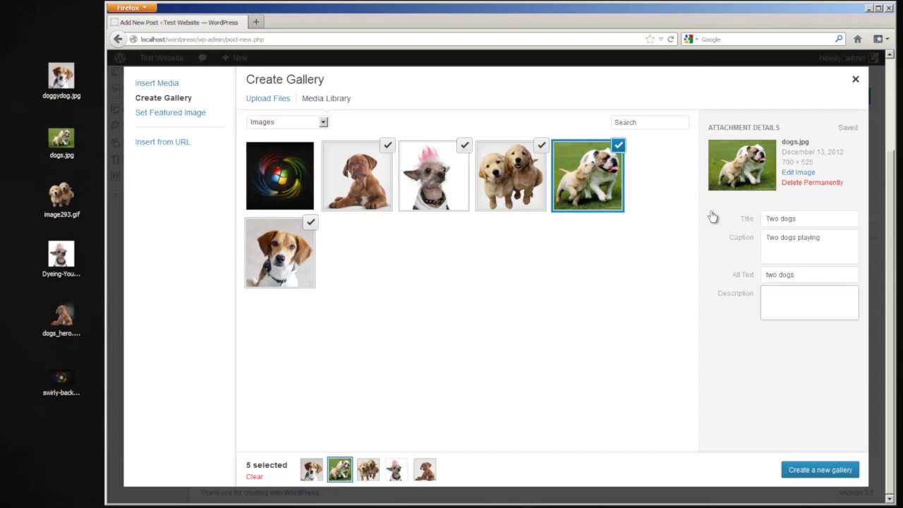
# Select the five dog images, excluding the swirly background, and create the gallery
pyautogui.click(528, 194)
pyautogui.click(427, 185)
pyautogui.click(372, 187)
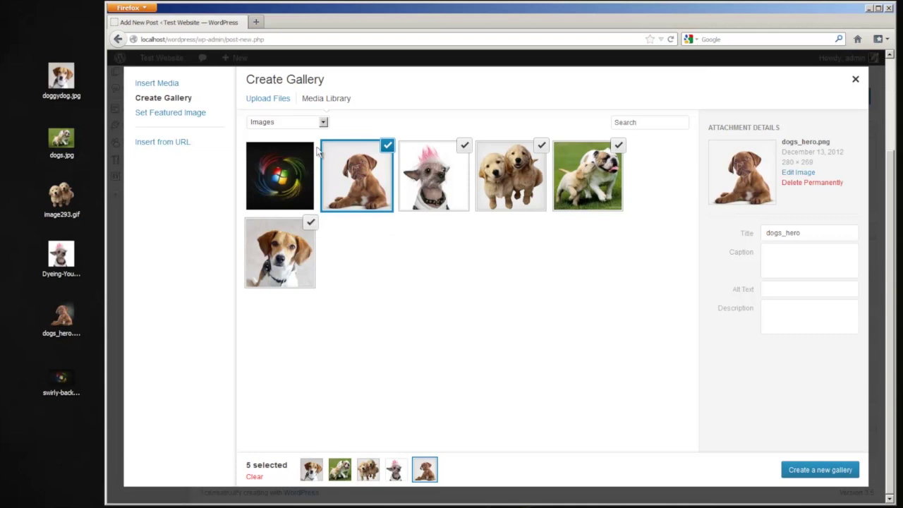
pyautogui.click(286, 168)
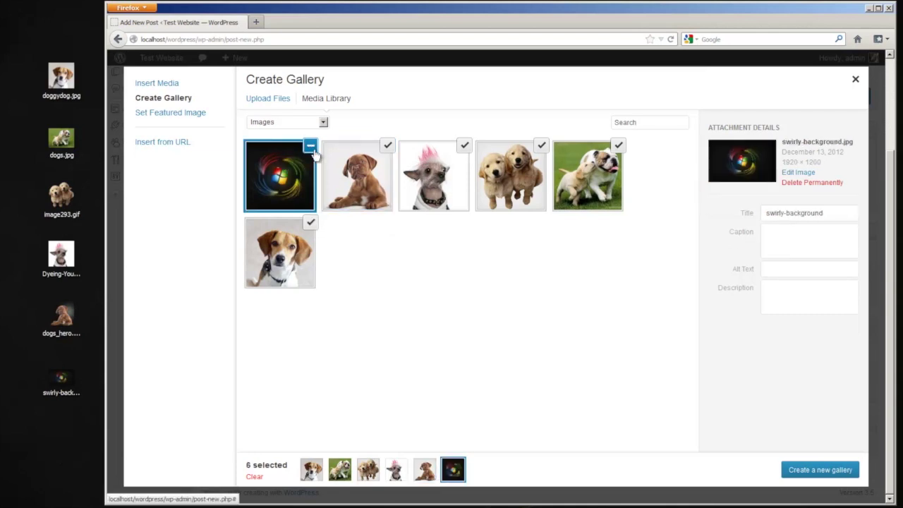
pyautogui.click(312, 147)
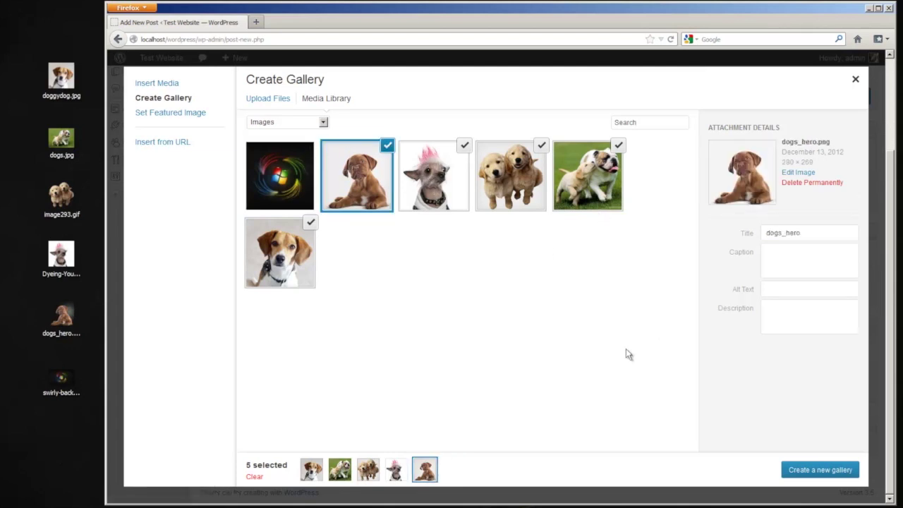
pyautogui.click(820, 471)
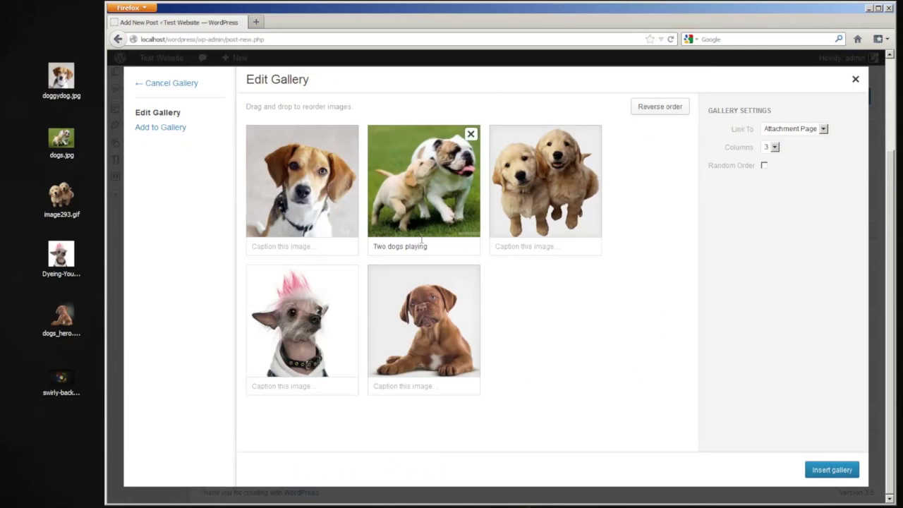
# Caption the beagle photo 'Dog confused' in the gallery editor
pyautogui.click(298, 246)
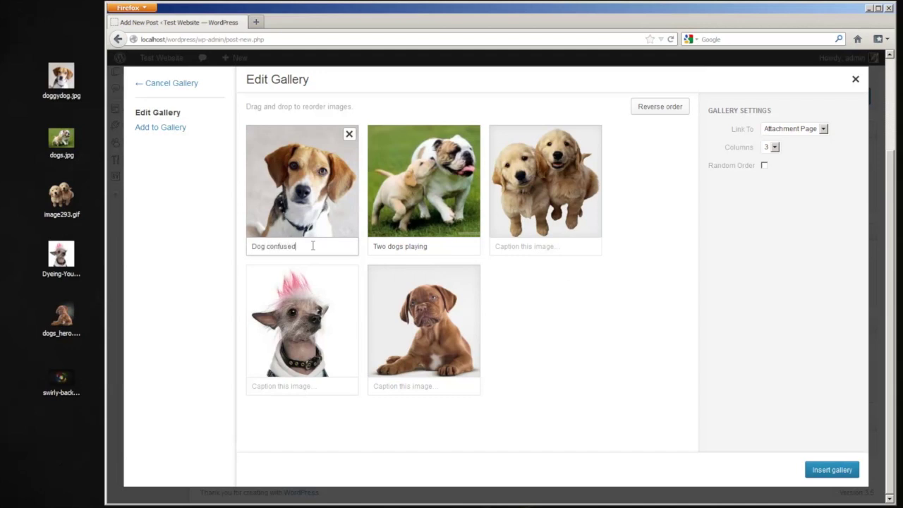
pyautogui.click(552, 205)
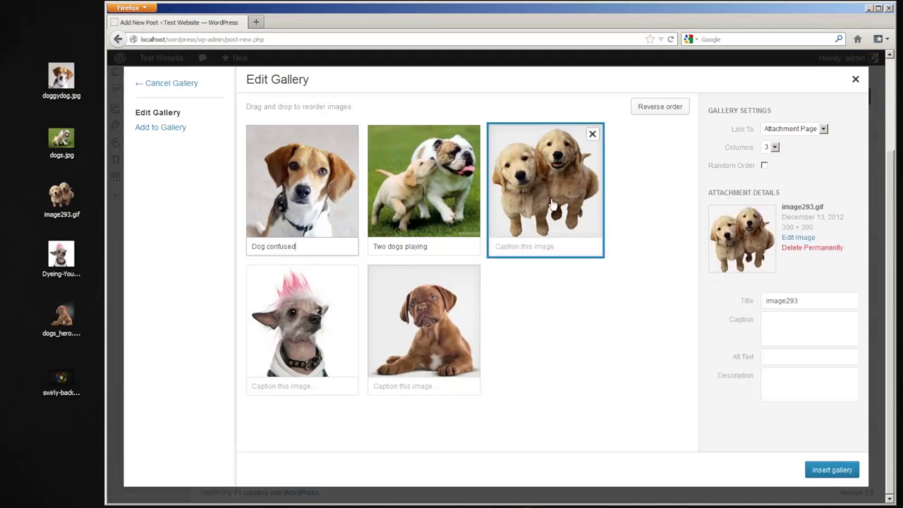
pyautogui.click(424, 204)
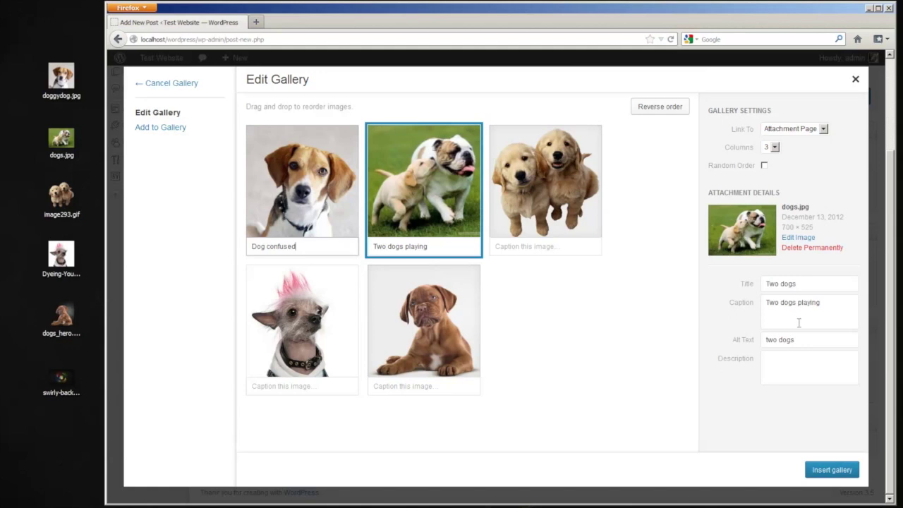
pyautogui.click(283, 193)
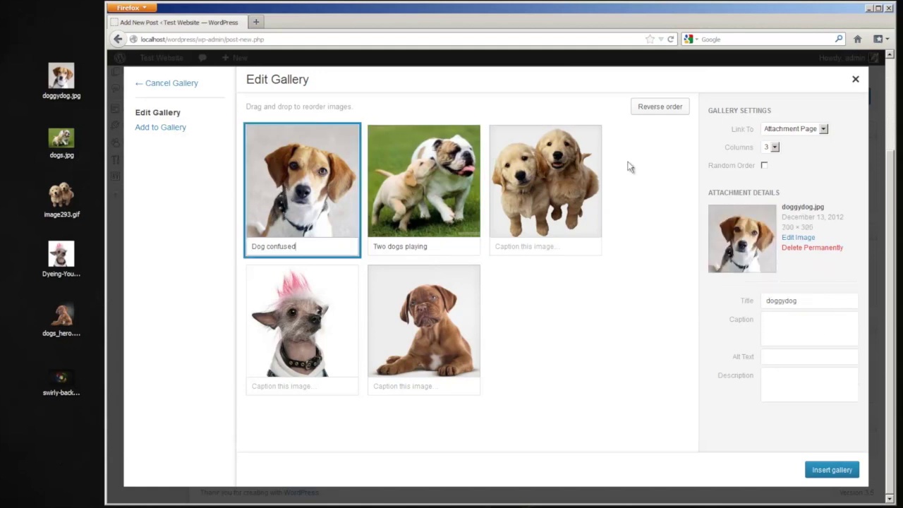
# Keep the gallery in original order with 3 columns and random order off
pyautogui.click(654, 110)
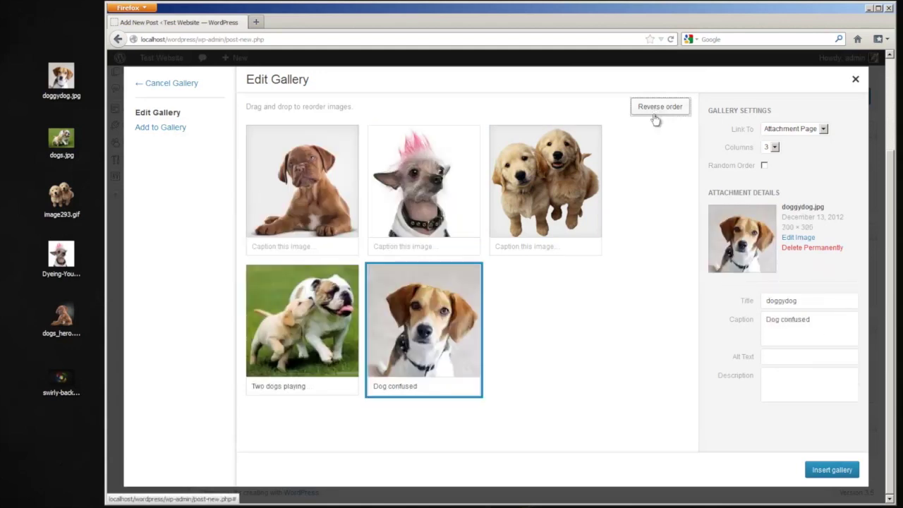
pyautogui.click(670, 107)
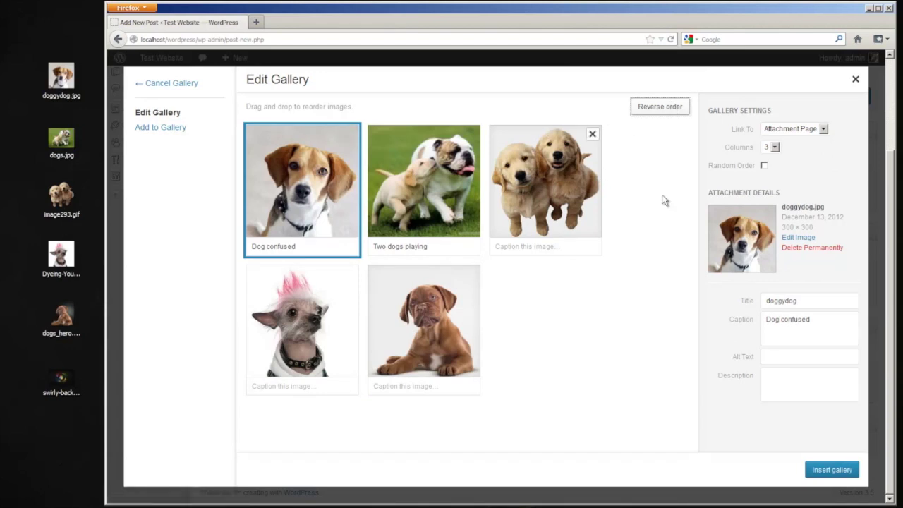
pyautogui.click(775, 147)
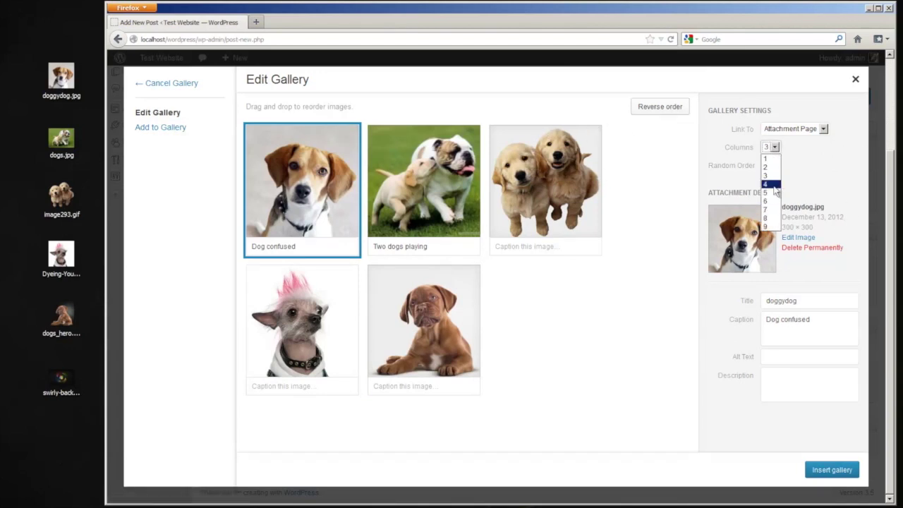
pyautogui.click(818, 175)
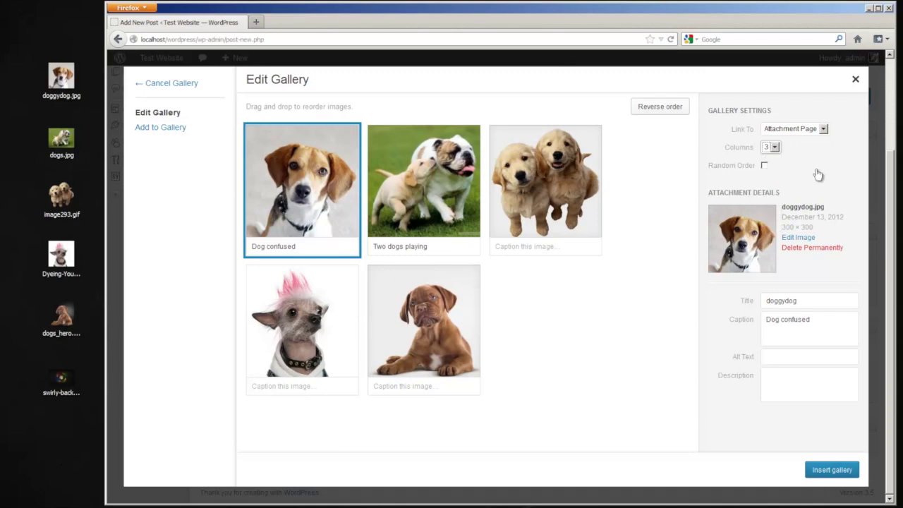
pyautogui.click(765, 166)
pyautogui.click(767, 169)
# Keep image links set to Attachment Page and insert the gallery into the post
pyautogui.click(808, 131)
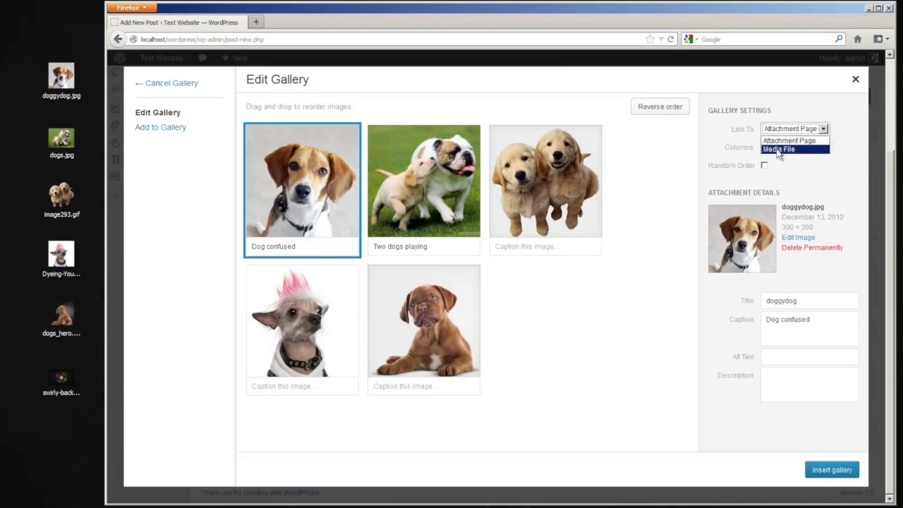
pyautogui.click(832, 149)
pyautogui.press('Tab')
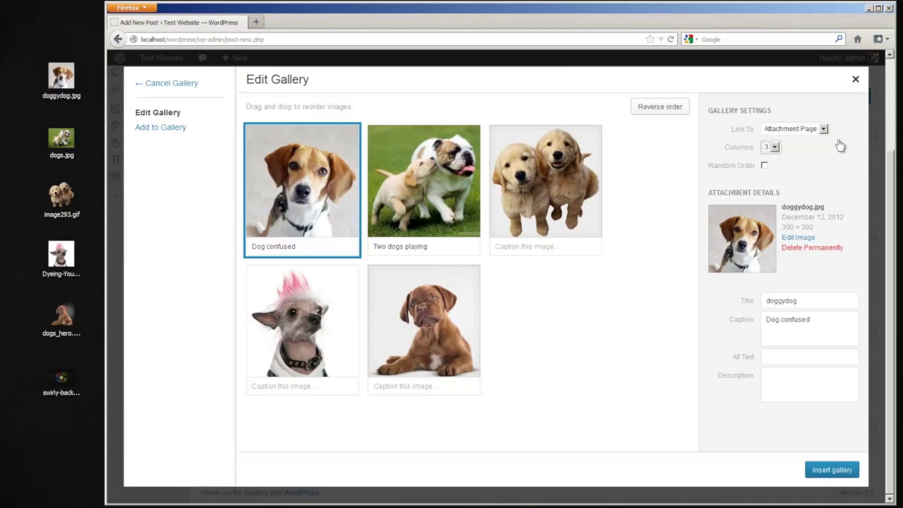
pyautogui.click(386, 204)
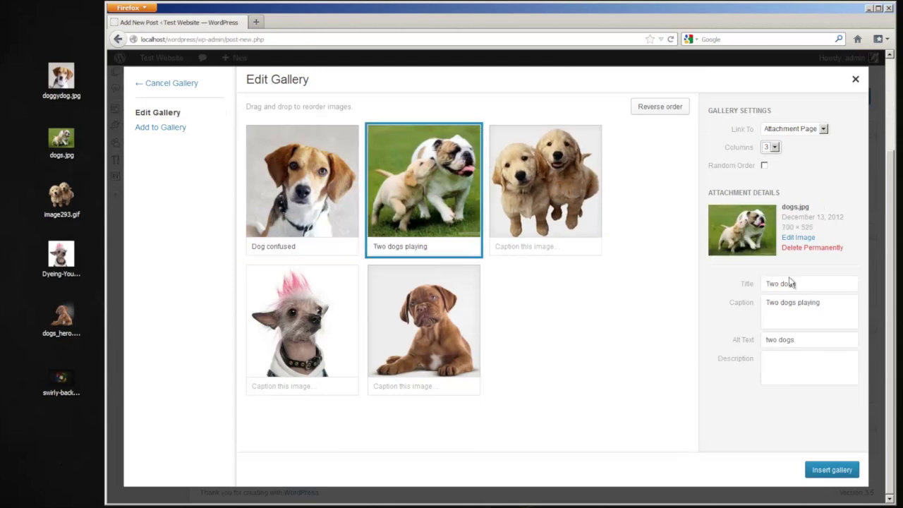
pyautogui.click(827, 471)
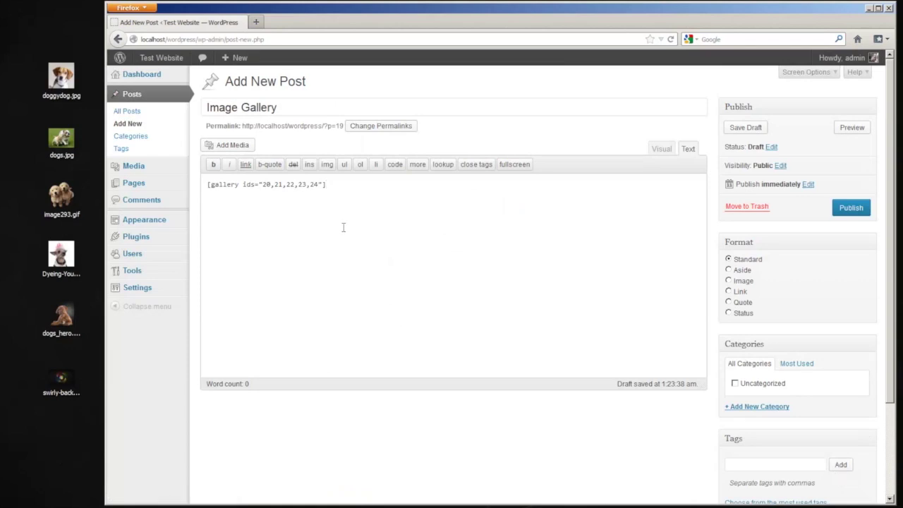
# Inspect the [gallery ids="20,21,22,23,24"] shortcode in the editor and publish the post
pyautogui.moveTo(302, 187); pyautogui.dragTo(147, 195)
pyautogui.click(680, 147)
pyautogui.moveTo(328, 186); pyautogui.dragTo(191, 197)
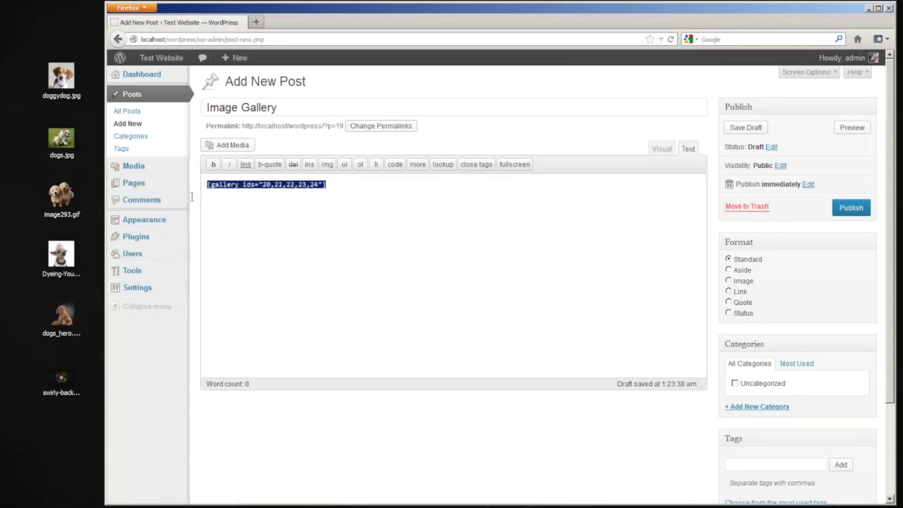
pyautogui.click(426, 199)
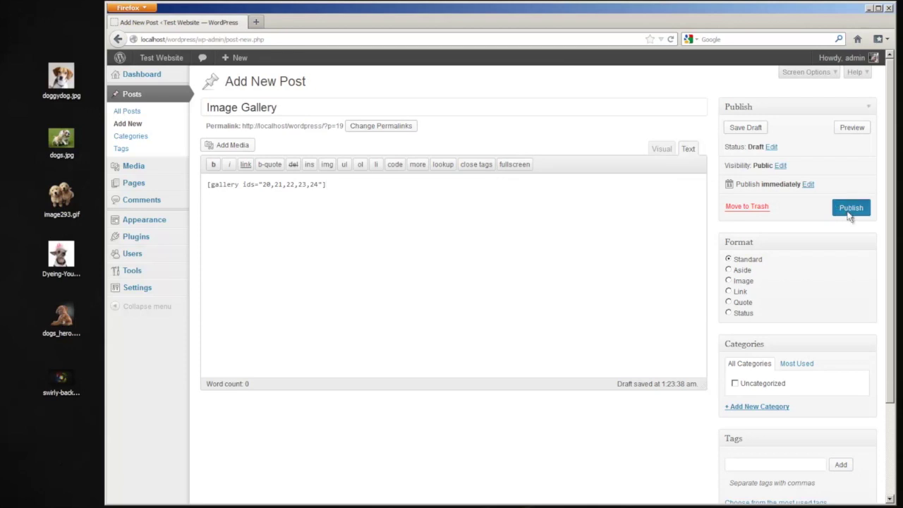
pyautogui.click(850, 216)
# Open the published post in a new tab and go to the beagle's attachment page
pyautogui.rightClick(280, 111)
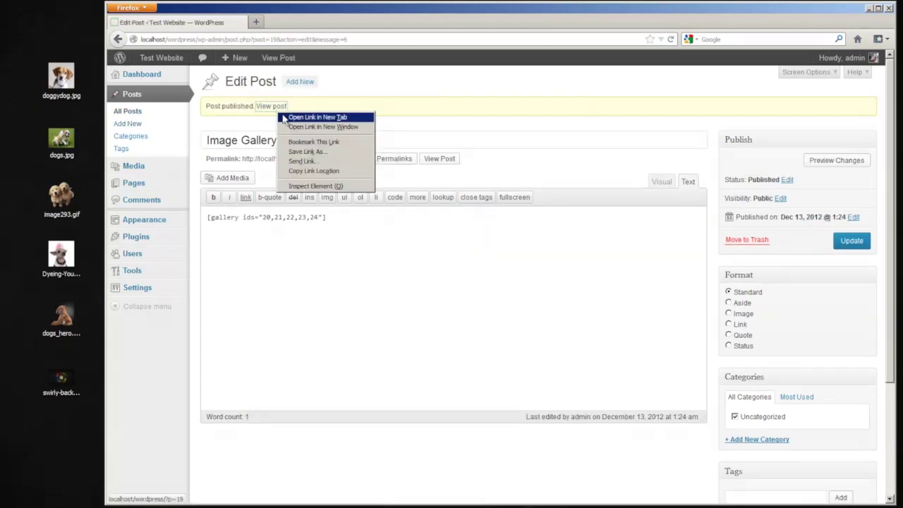
pyautogui.click(316, 117)
pyautogui.click(308, 21)
pyautogui.scroll(-3, 403, 153)
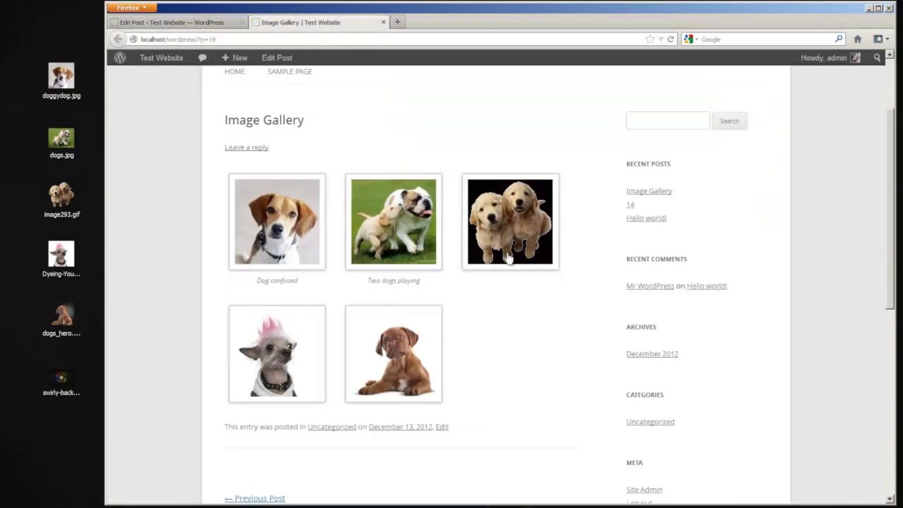
pyautogui.click(284, 234)
# Step through the following attachment pages, checking the address, until reaching dogs_hero
pyautogui.scroll(-1, 572, 390)
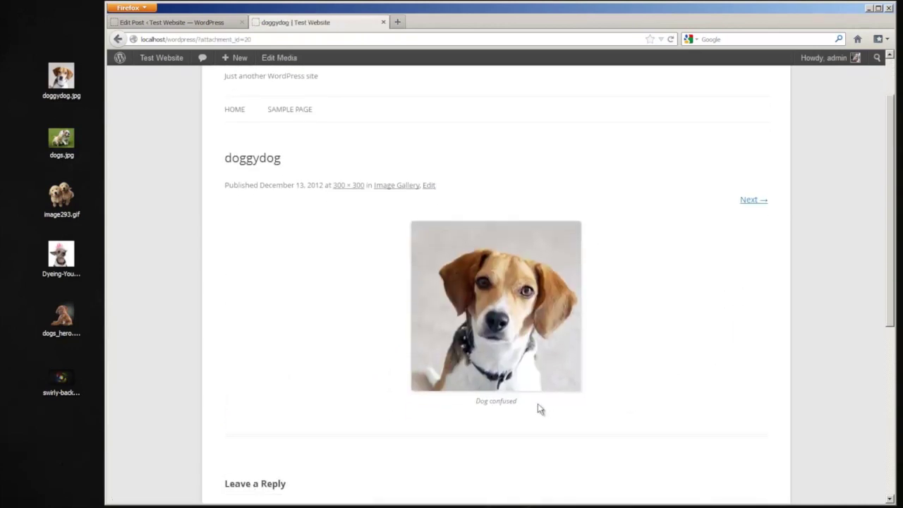
pyautogui.click(749, 200)
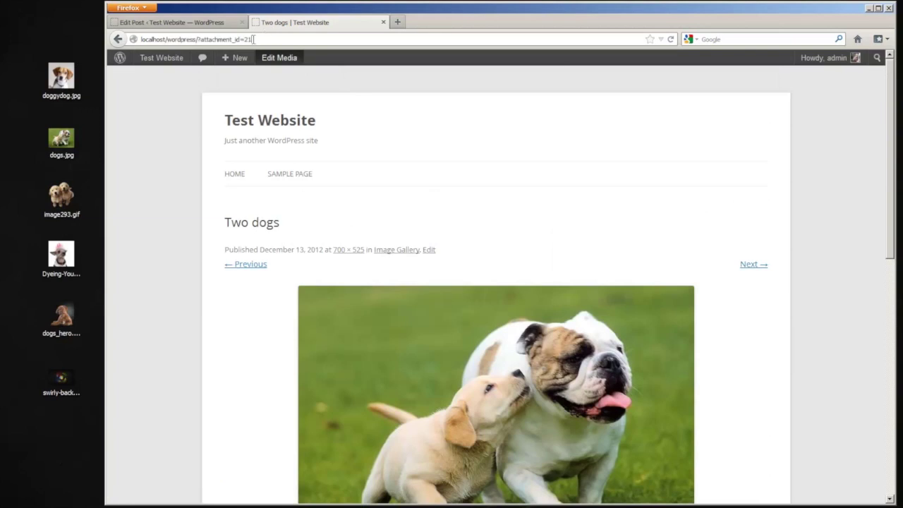
pyautogui.doubleClick(248, 39)
pyautogui.moveTo(298, 39); pyautogui.dragTo(207, 40)
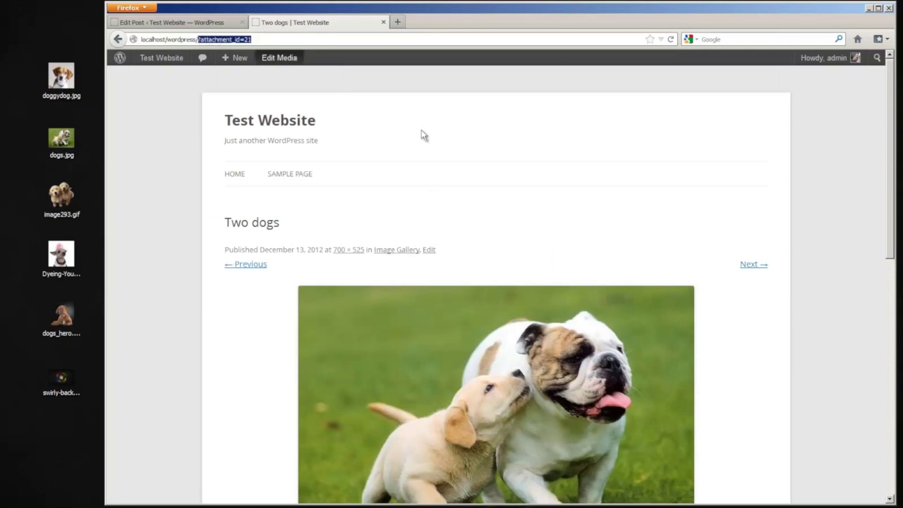
pyautogui.click(768, 266)
pyautogui.click(768, 266)
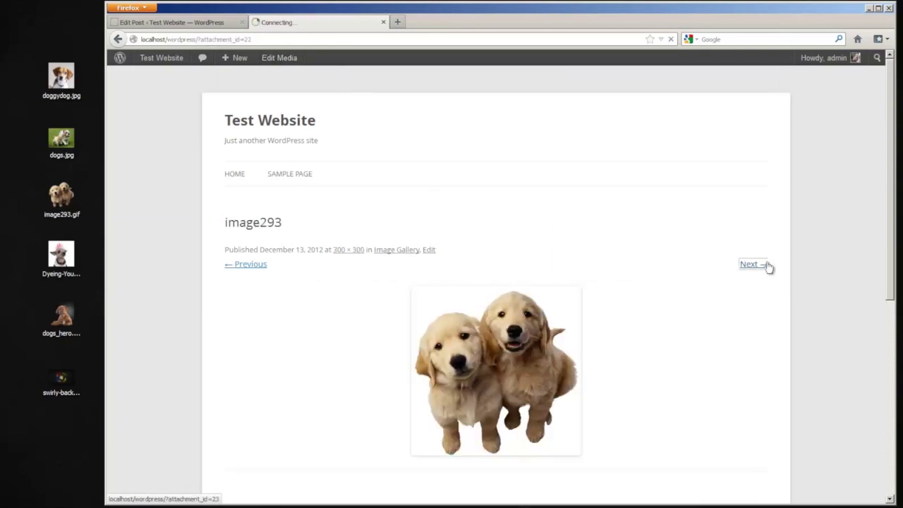
pyautogui.click(768, 266)
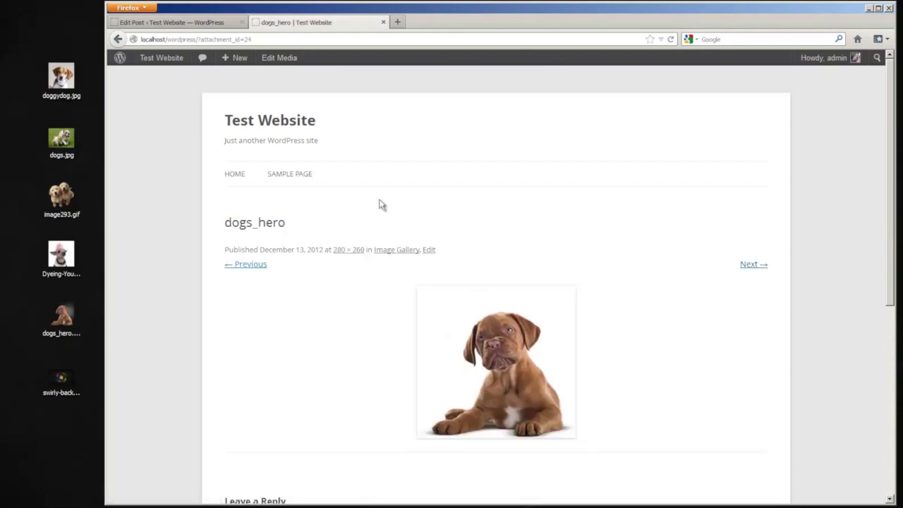